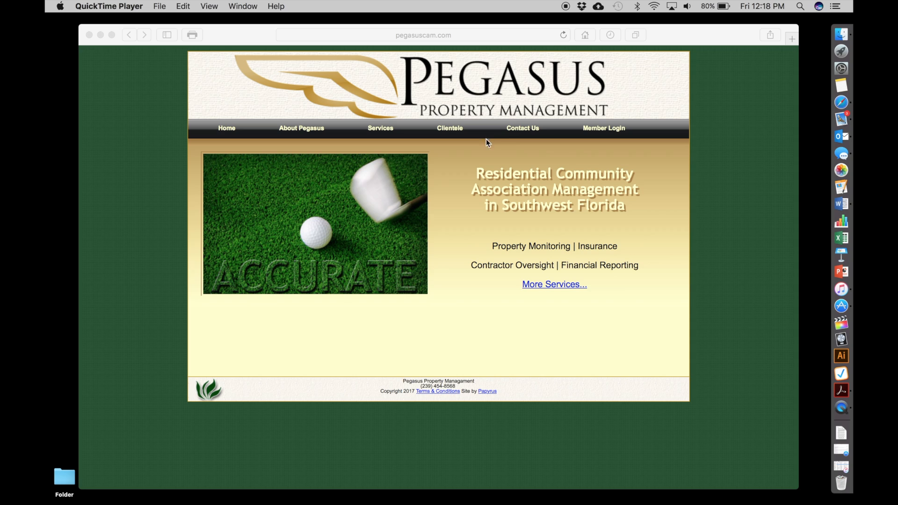
Log in to the Pegasus member portal with the prefilled account credentials and open the committee's Architecturals page.
click(700, 37)
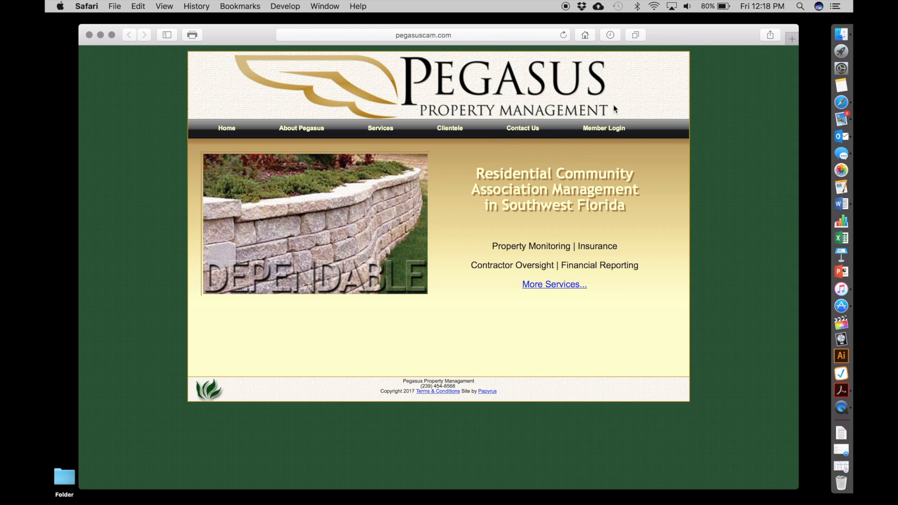
click(611, 135)
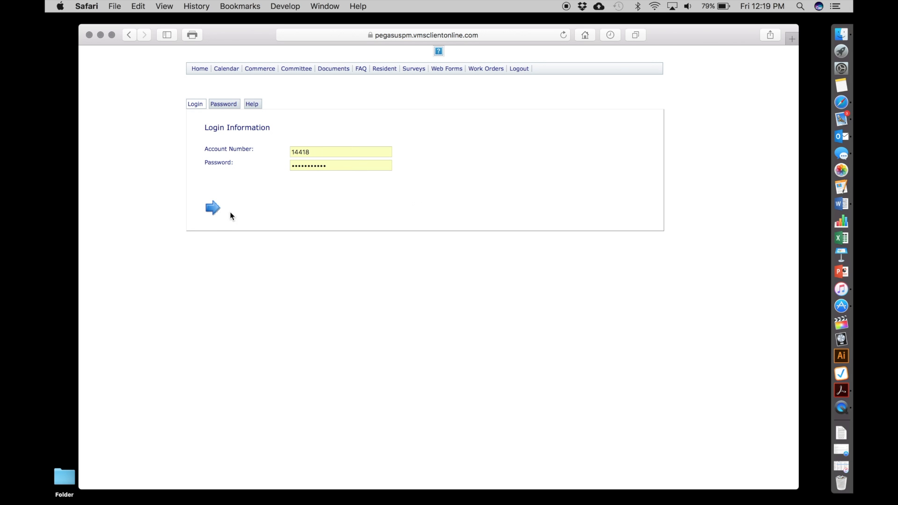
click(212, 208)
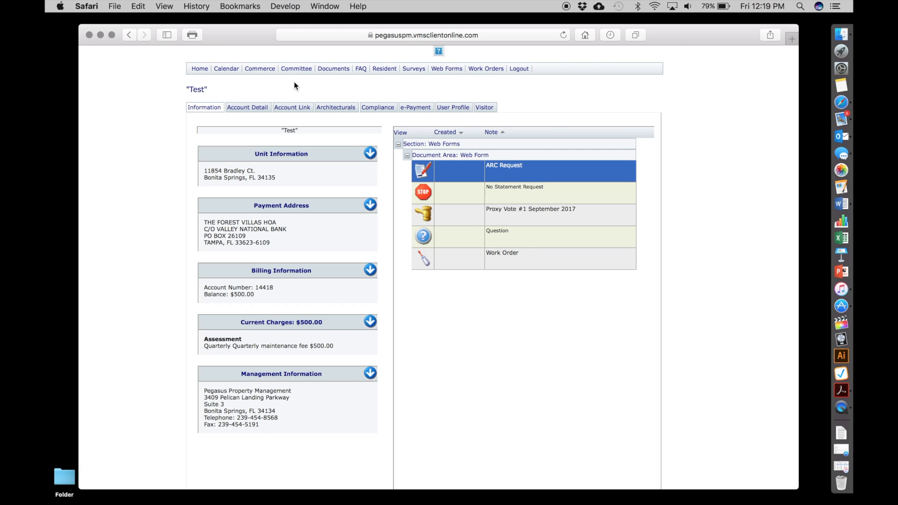
mouse_move(297, 71)
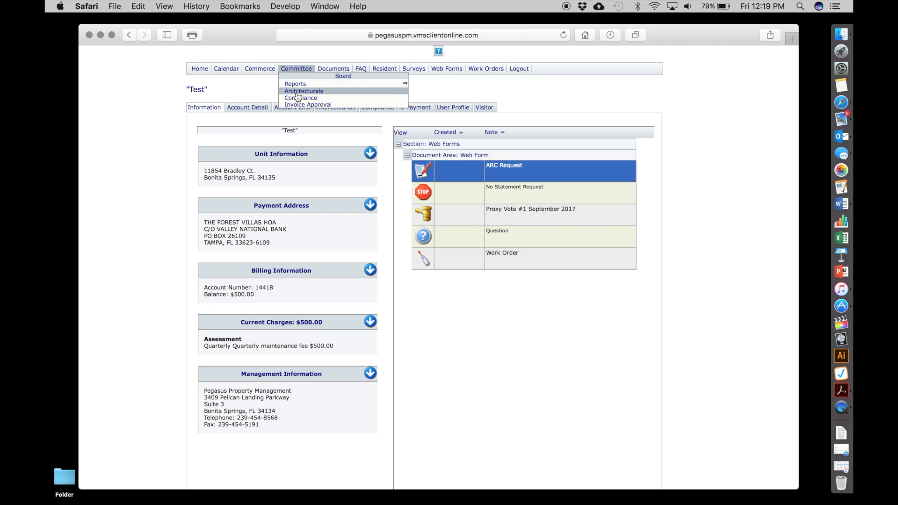
click(296, 92)
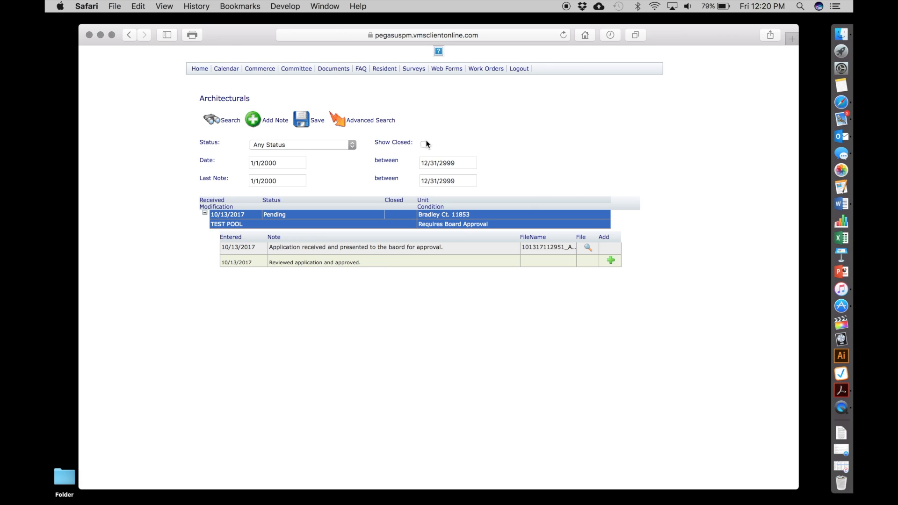
Look over the status filter options, and collapse and re-expand the notes under the TEST POOL request.
click(352, 145)
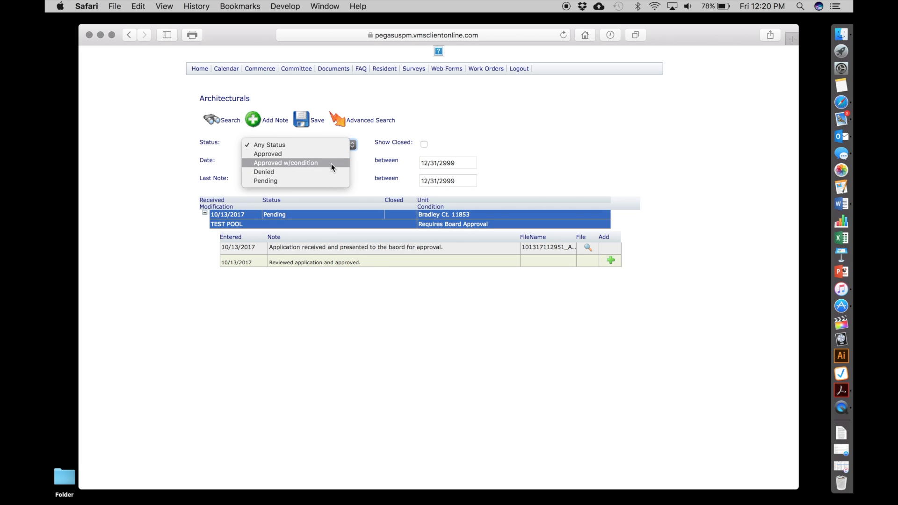
click(369, 162)
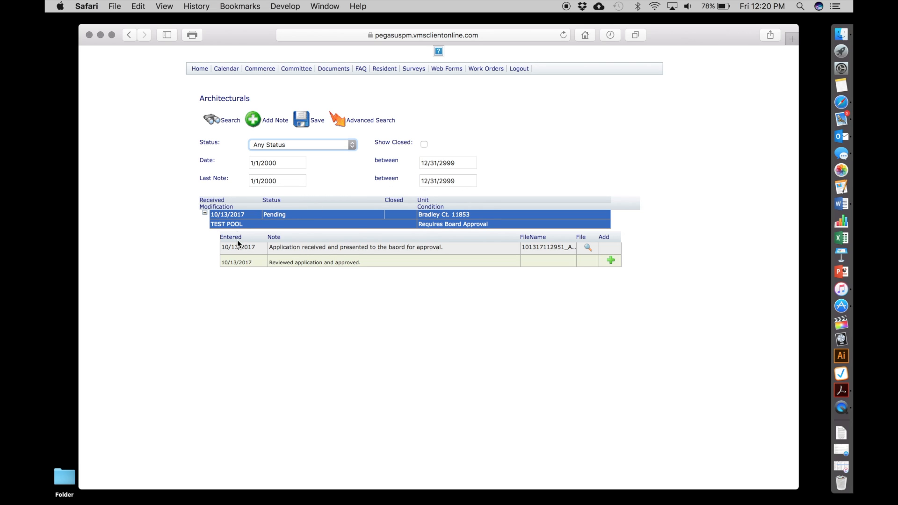
click(204, 213)
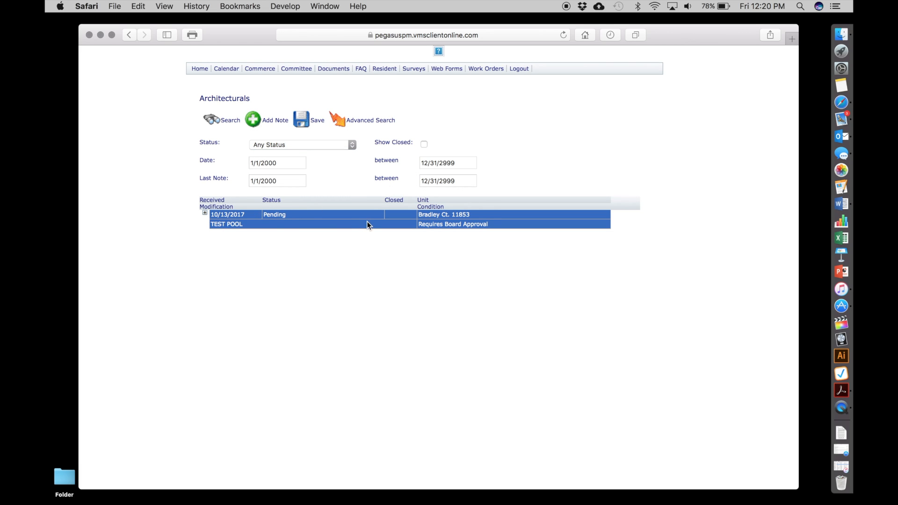
click(205, 213)
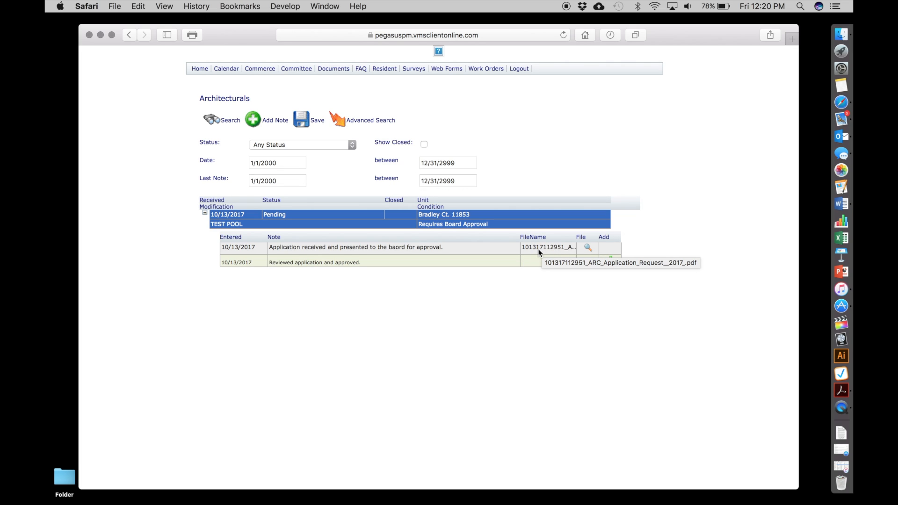
Open the ARC application PDF attached to the TEST POOL request's first note, read through its parts, and close it.
click(588, 247)
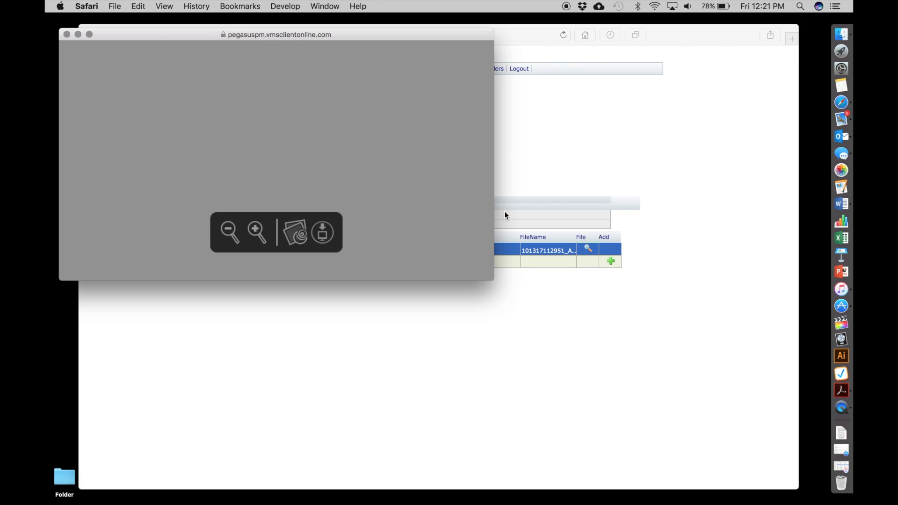
drag(491, 281, 528, 340)
scroll(396, 283, down, 5)
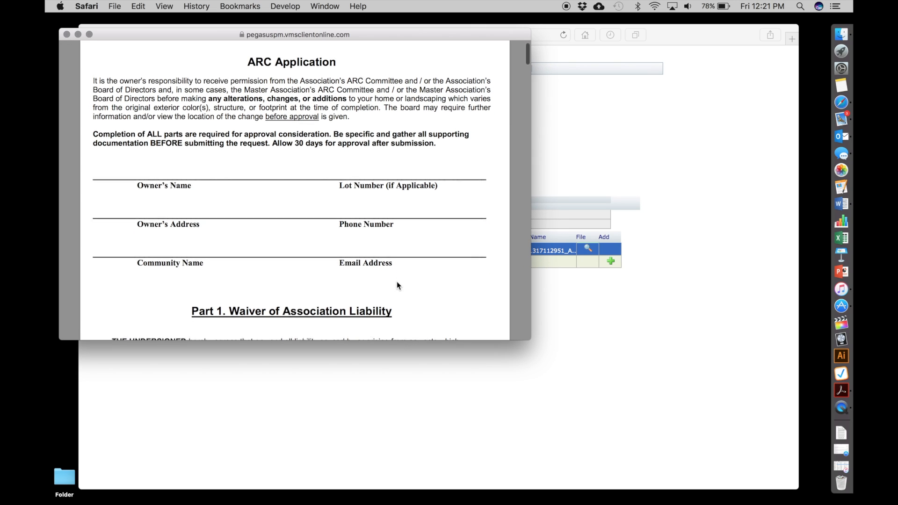
scroll(397, 283, down, 10)
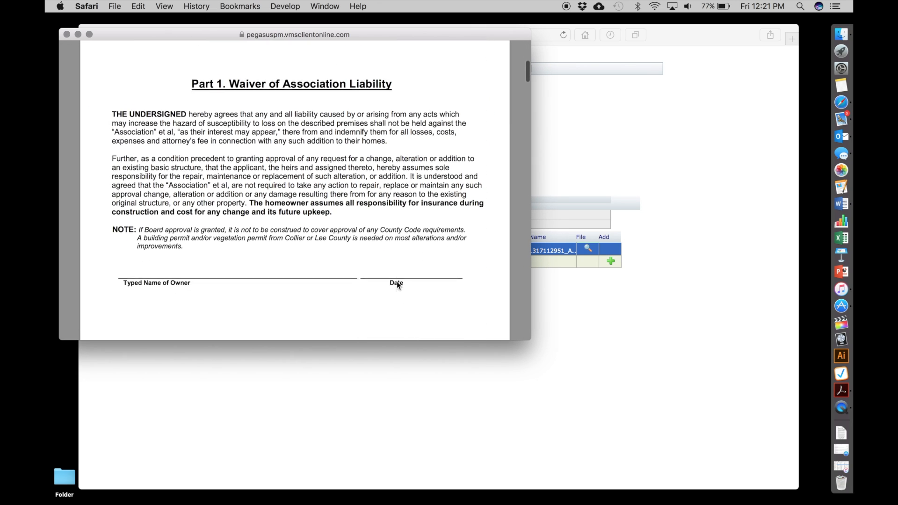
scroll(397, 285, down, 8)
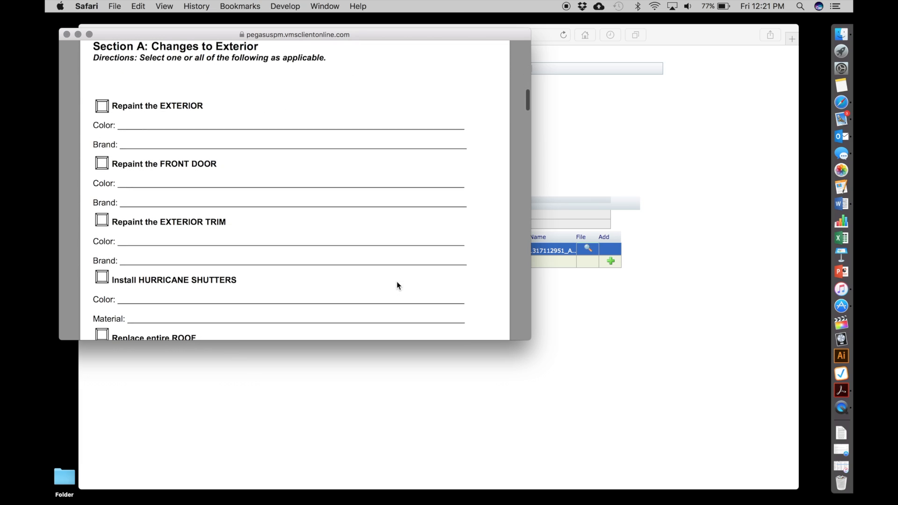
scroll(396, 286, down, 3)
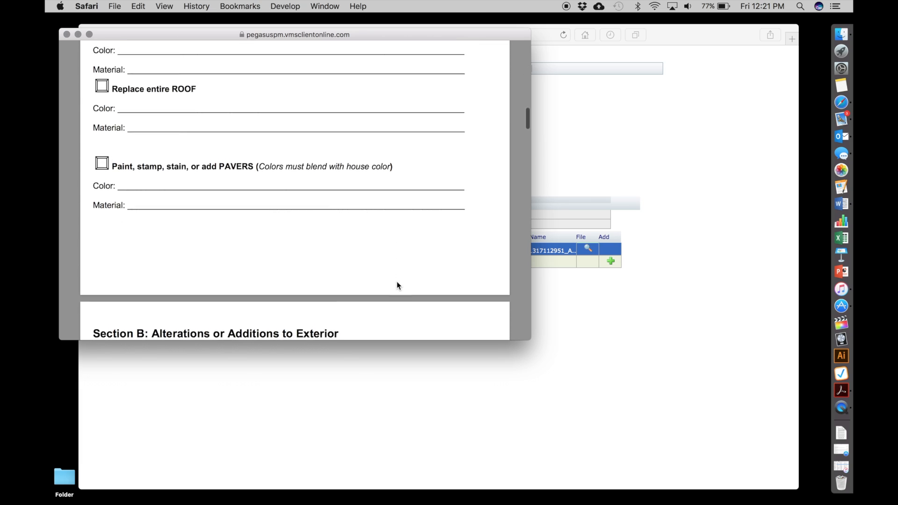
scroll(397, 285, up, 10)
scroll(397, 285, up, 10)
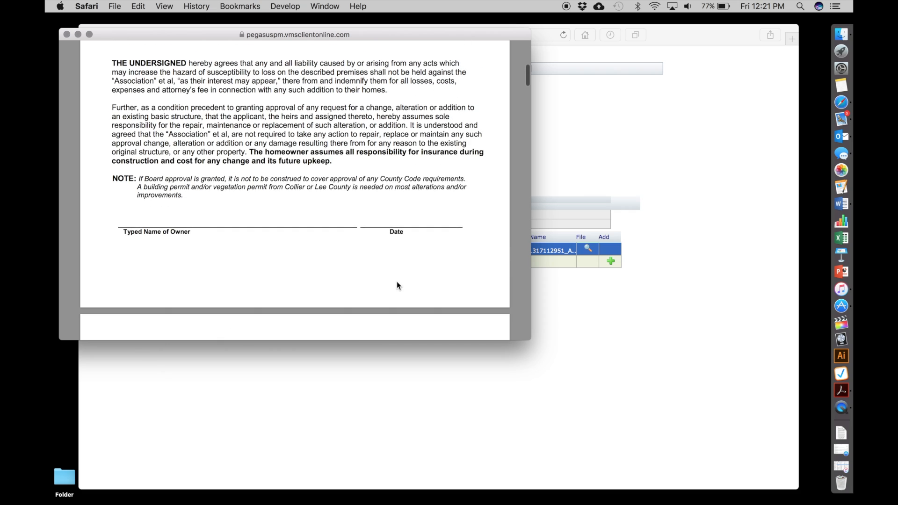
scroll(396, 282, up, 3)
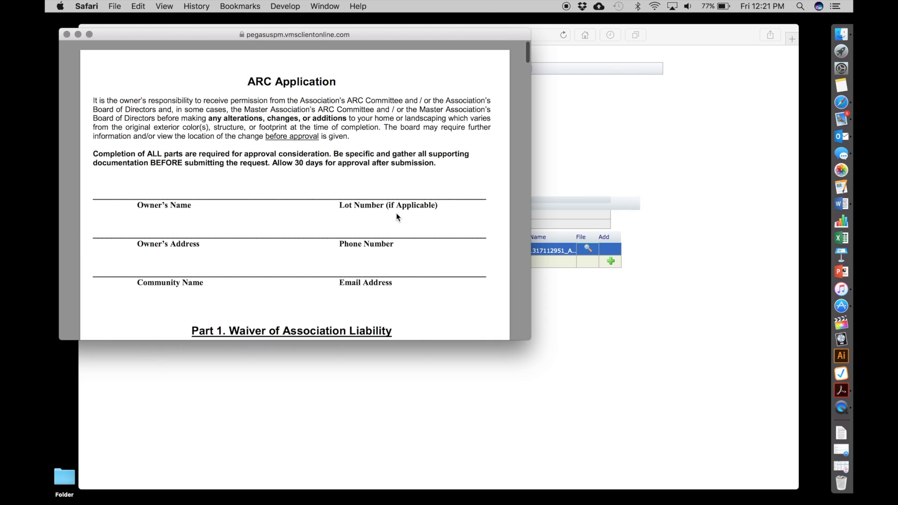
scroll(397, 214, down, 6)
scroll(396, 217, down, 10)
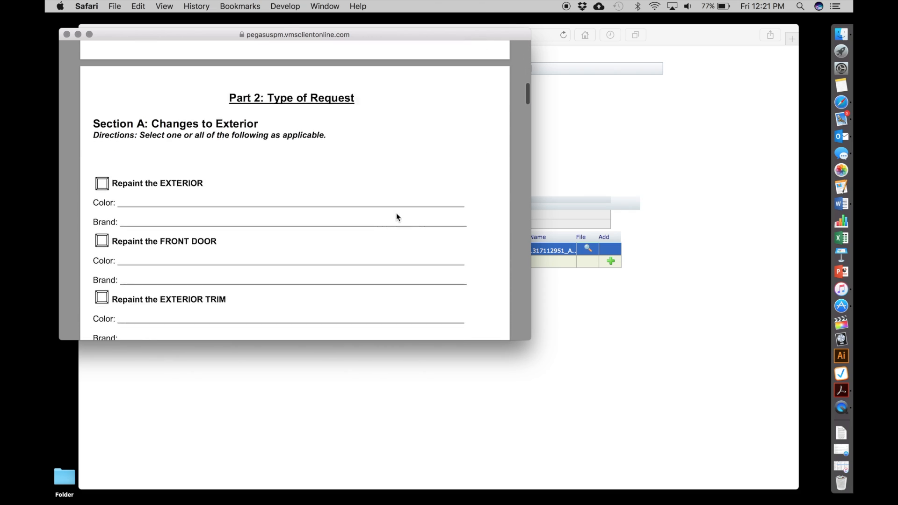
scroll(397, 217, down, 10)
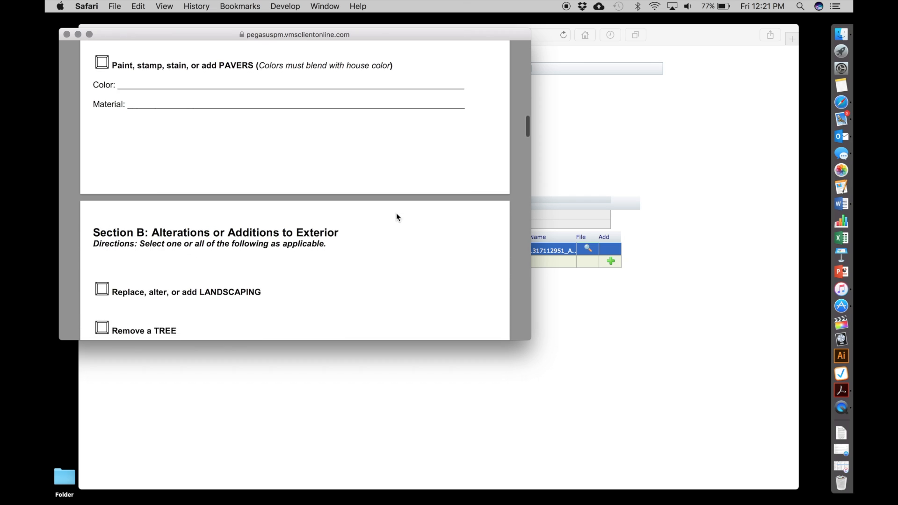
scroll(396, 217, down, 10)
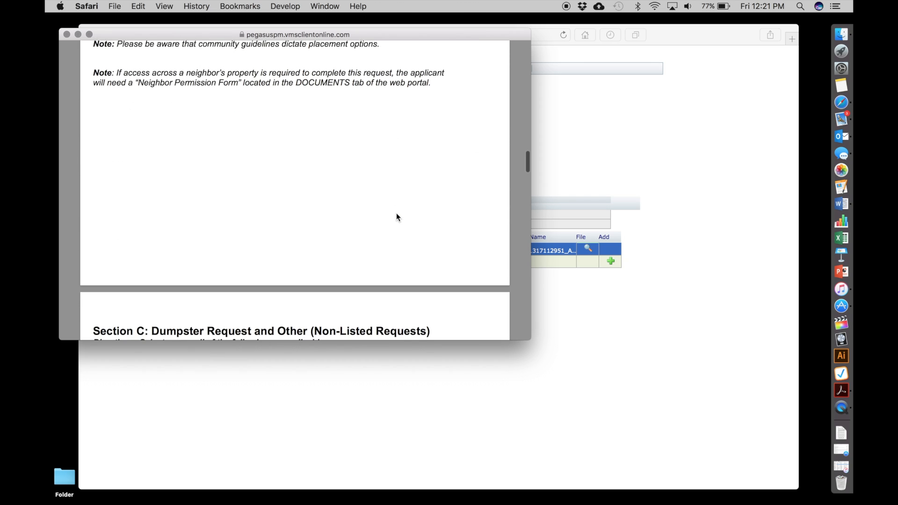
scroll(397, 217, down, 10)
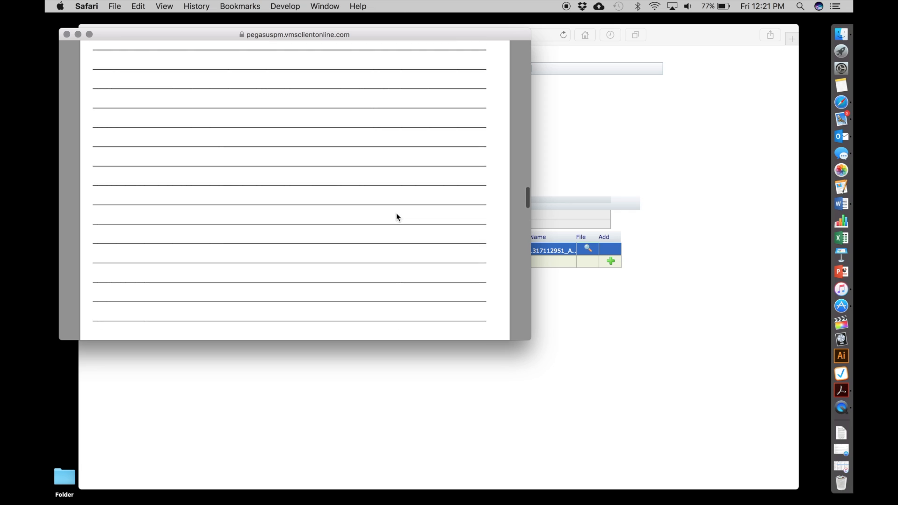
scroll(397, 217, down, 15)
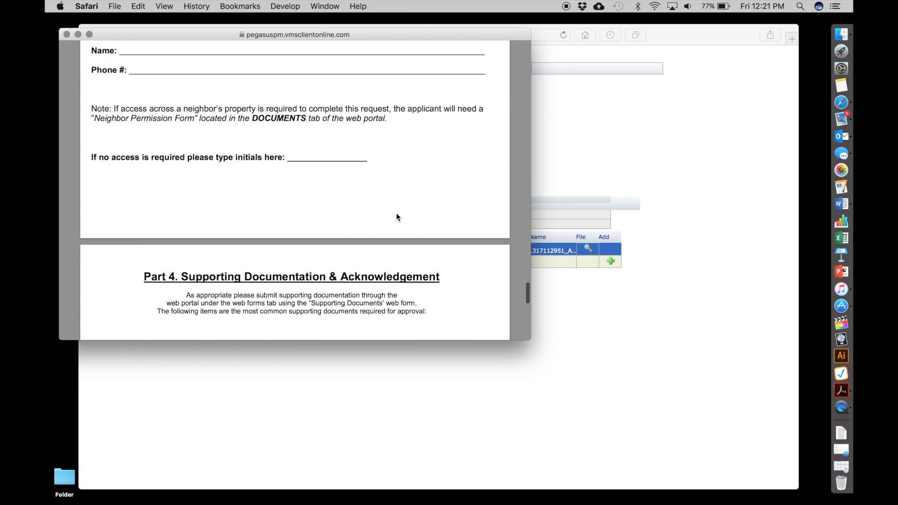
click(66, 34)
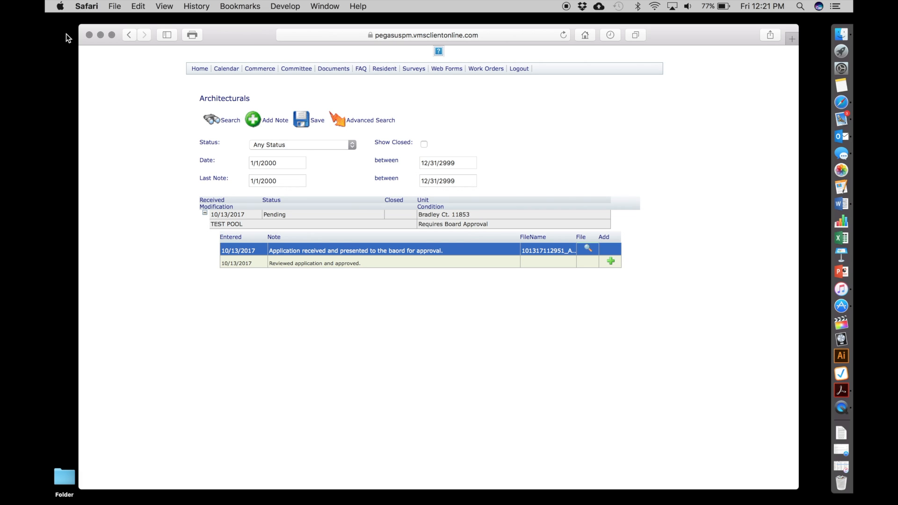
click(257, 119)
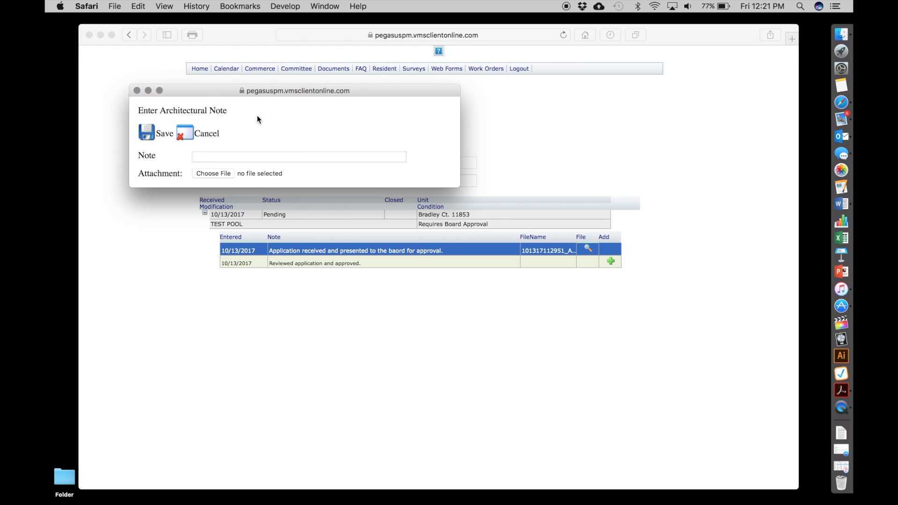
click(217, 158)
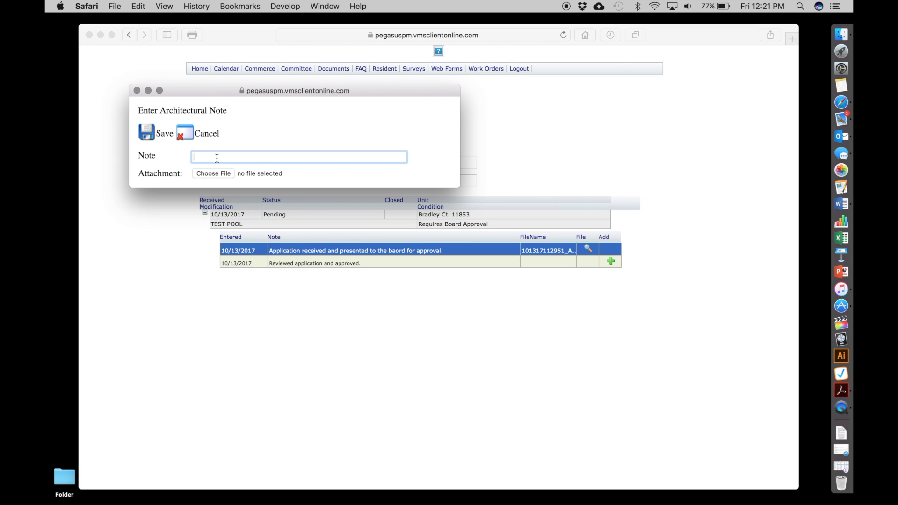
click(137, 90)
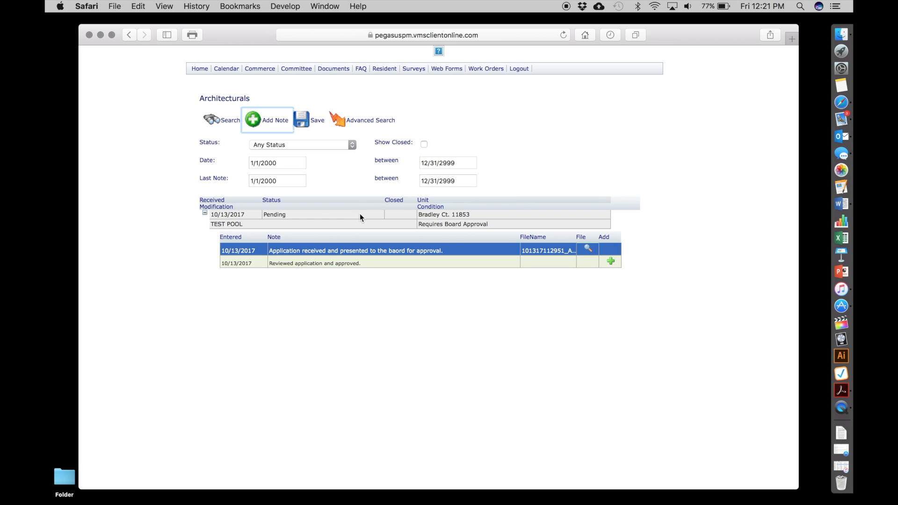
Set the TEST POOL request's status to Approved.
click(279, 215)
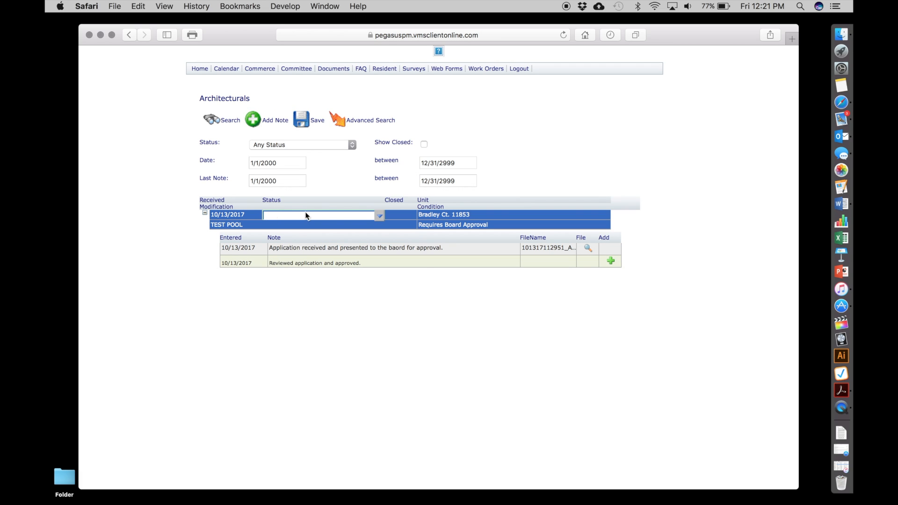
click(380, 215)
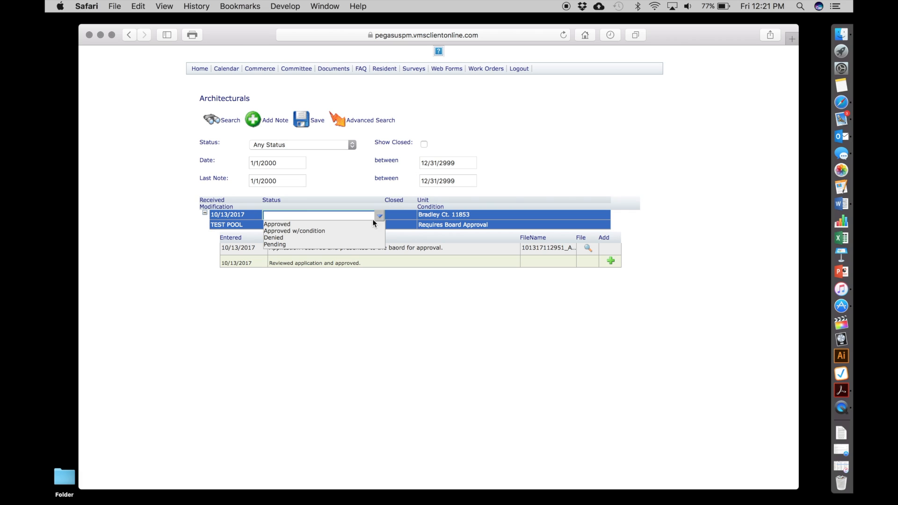
click(282, 224)
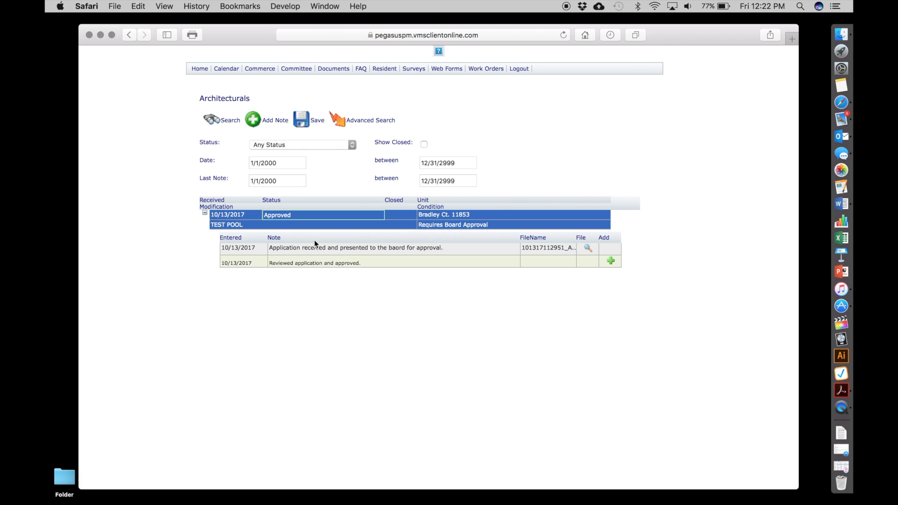
Change the TEST POOL request's status to Denied.
click(359, 217)
click(380, 216)
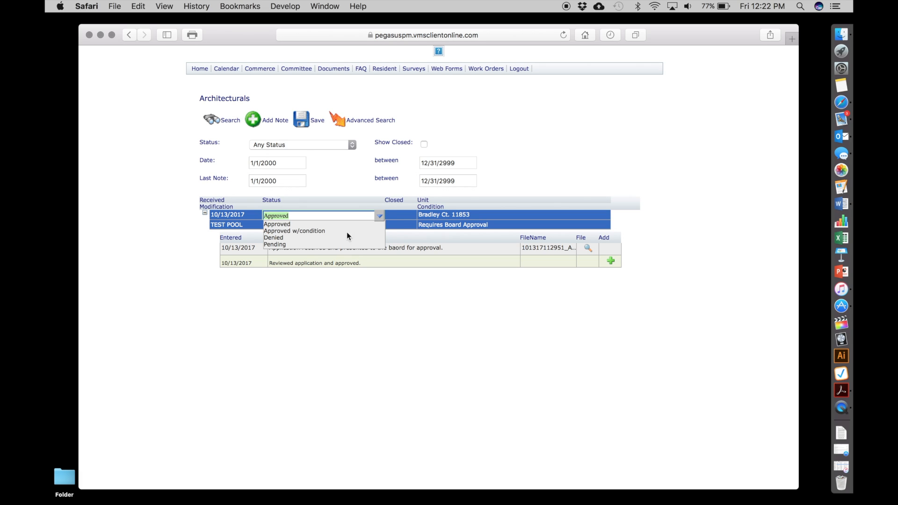
click(274, 238)
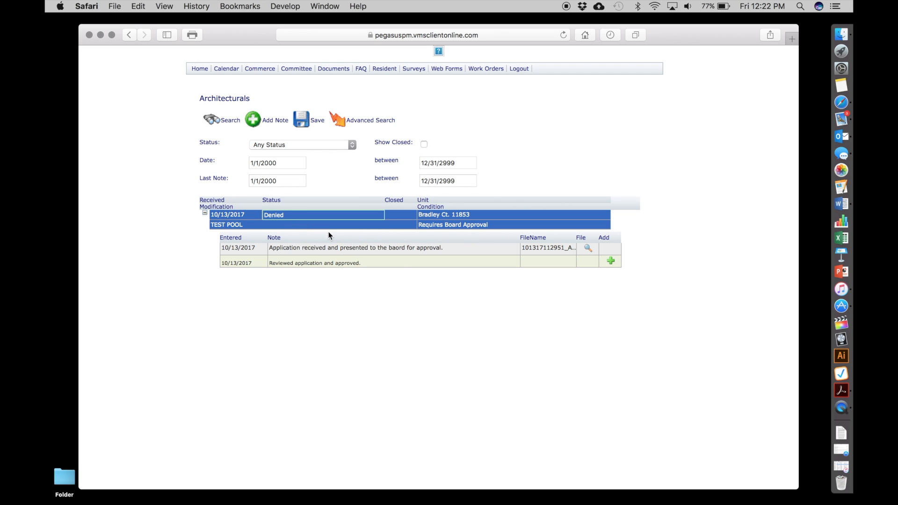
Replace the text of the TEST POOL request's second note with "The color of the painting is not authorized.".
click(363, 262)
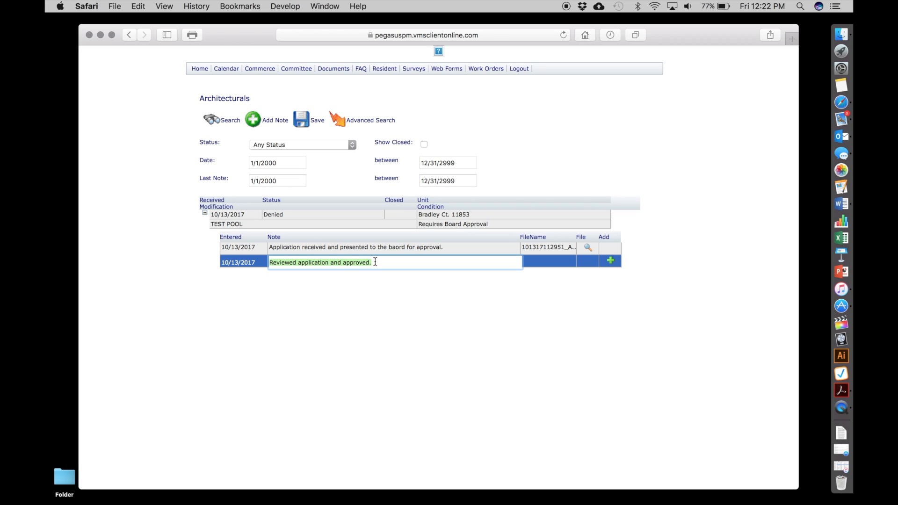
text(The col)
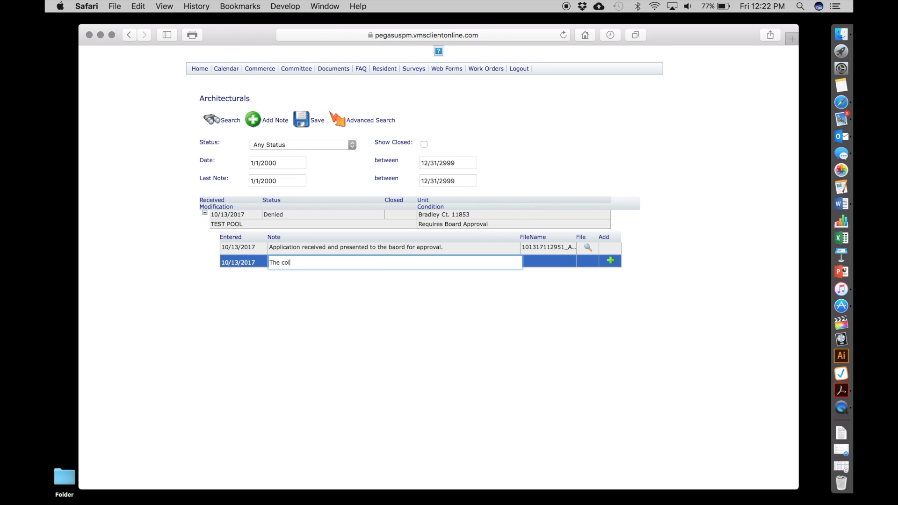
text(or of the painting is not authorized.)
Set the TEST POOL request's status back to Pending.
click(315, 215)
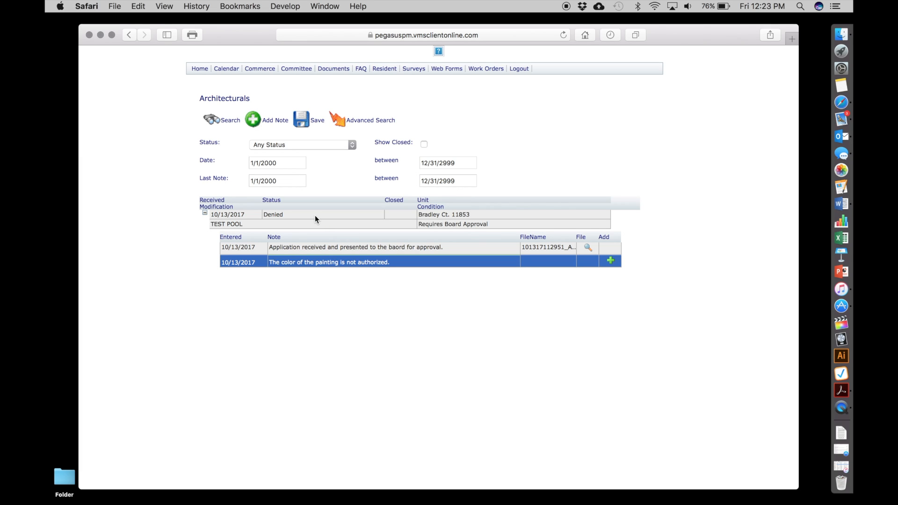
click(378, 217)
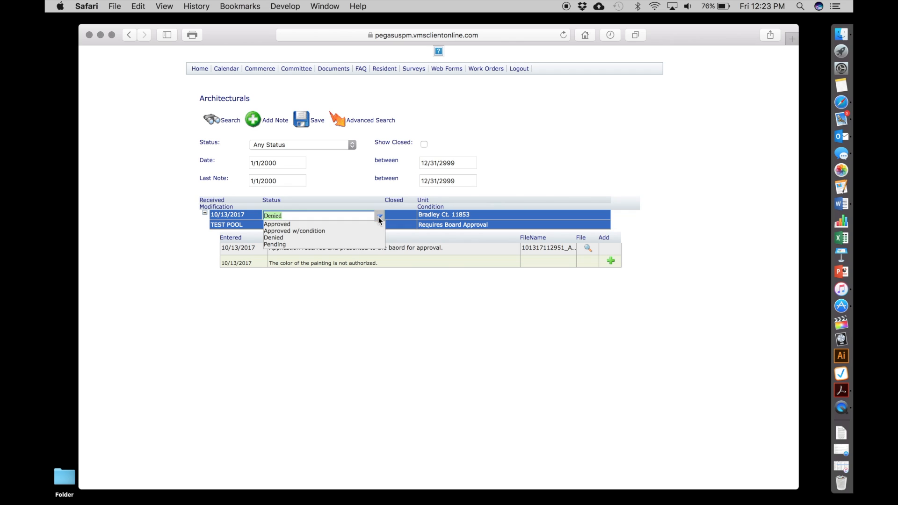
click(295, 244)
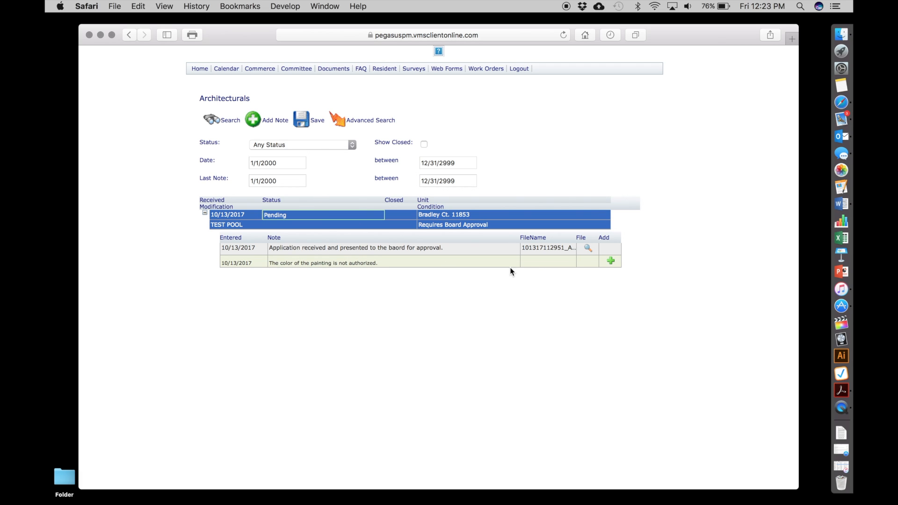
click(557, 265)
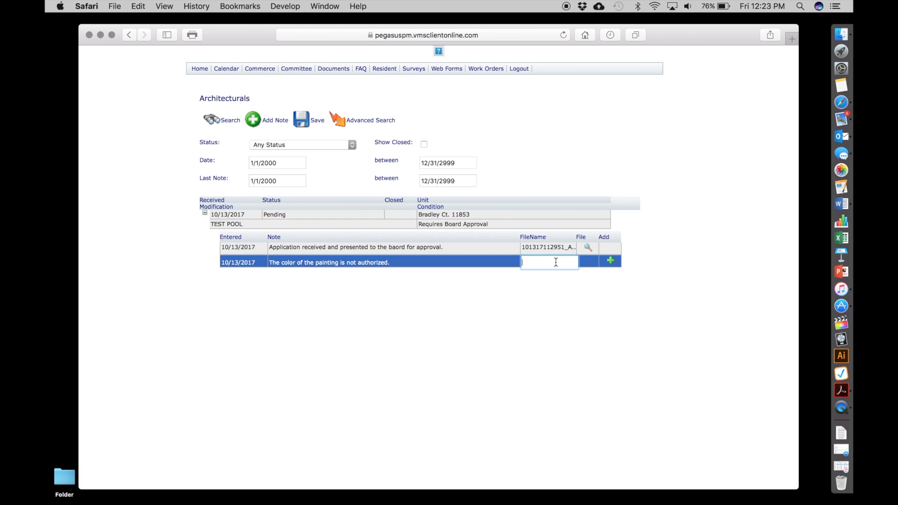
click(611, 260)
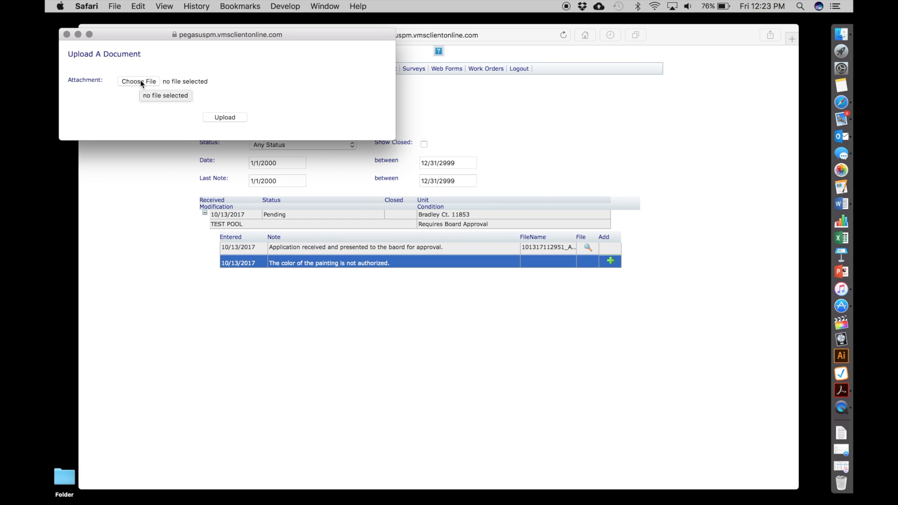
click(67, 34)
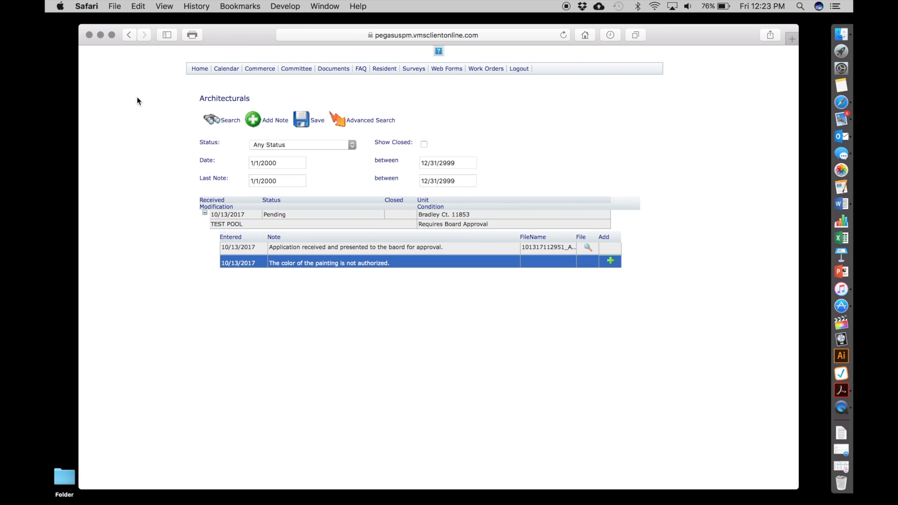